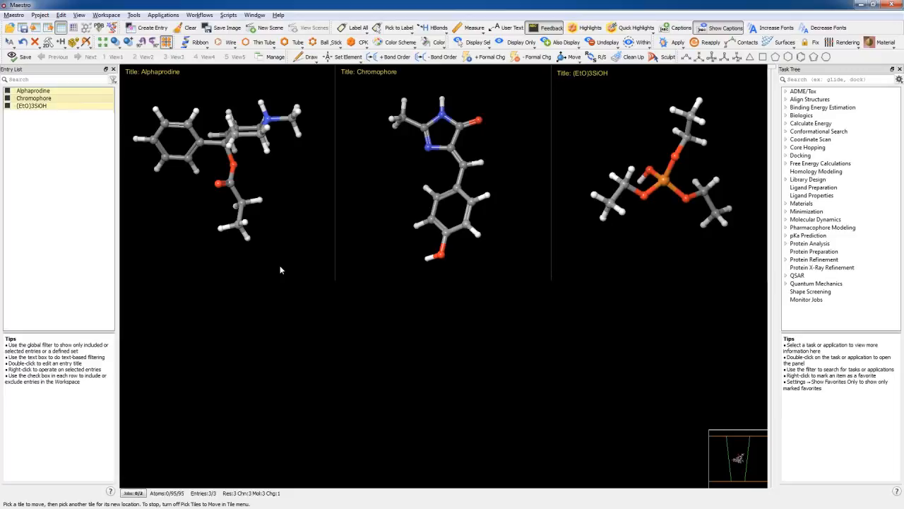
middle_click_drag(281, 270, 298, 245)
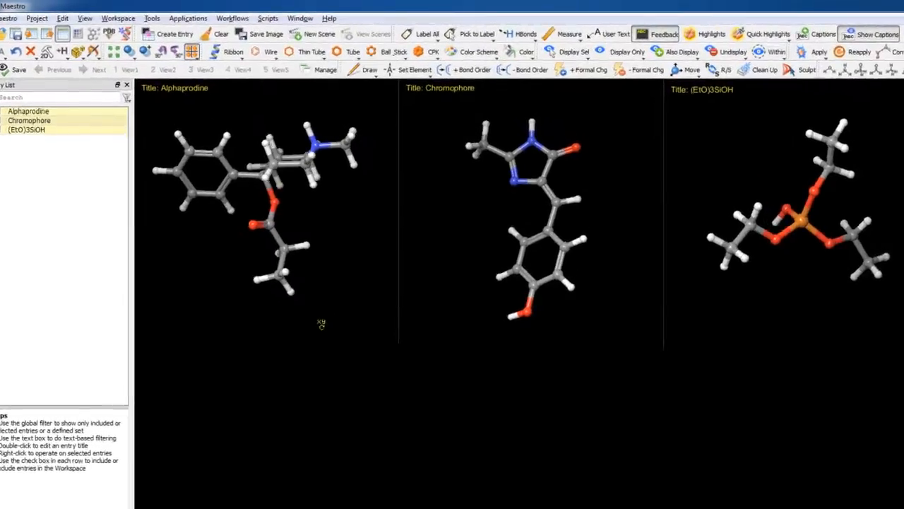
mouse_move(506, 455)
middle_mouse_down()
mouse_move(515, 383)
mouse_move(500, 441)
middle_mouse_up()
middle_click_drag(899, 469, 568, 499)
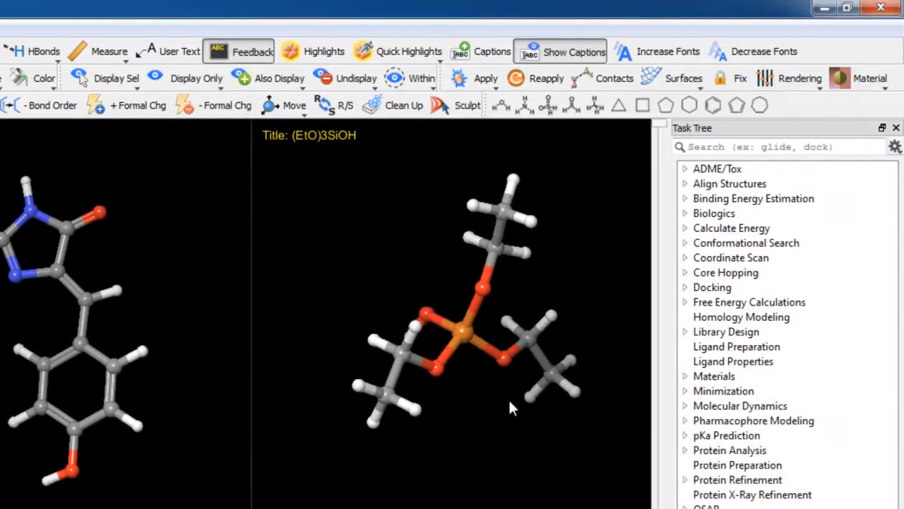
middle_click_drag(511, 403, 459, 444)
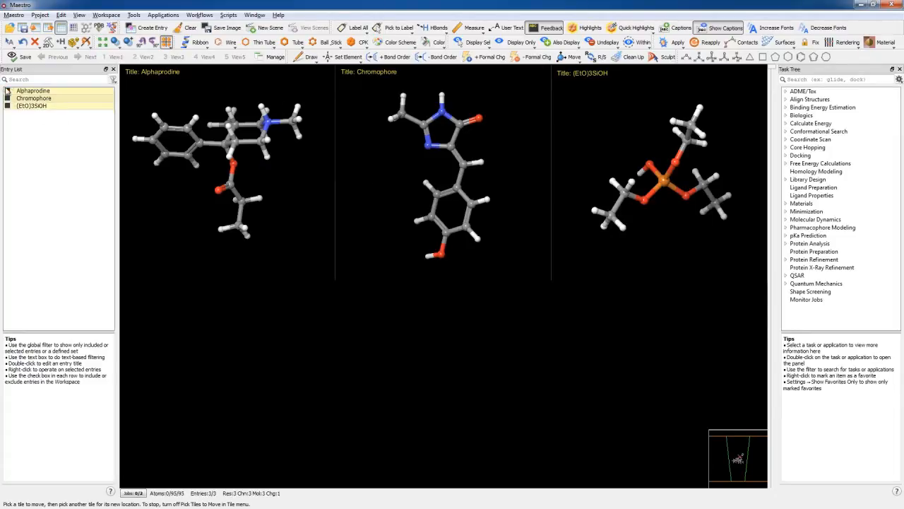
Show only the Alphaprodine entry in the workspace and turn off the tiled display.
left_click(27, 93)
left_click(166, 42)
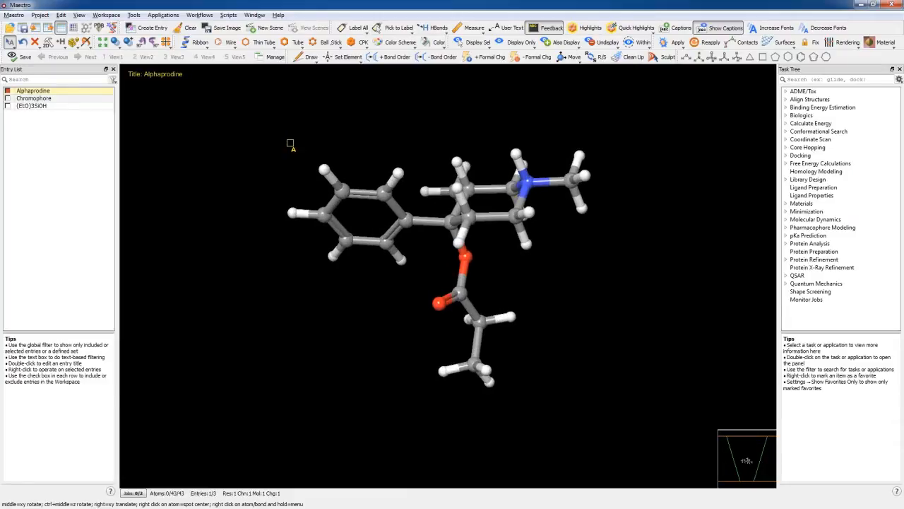
Open the Jaguar User Manual from the manuals index and go to its chapter on the pKa Prediction Module.
left_click(281, 16)
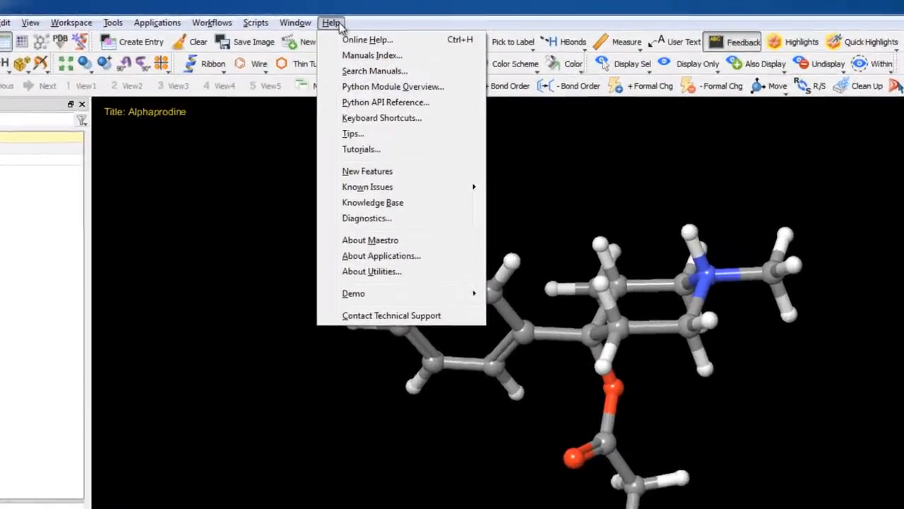
left_click(369, 55)
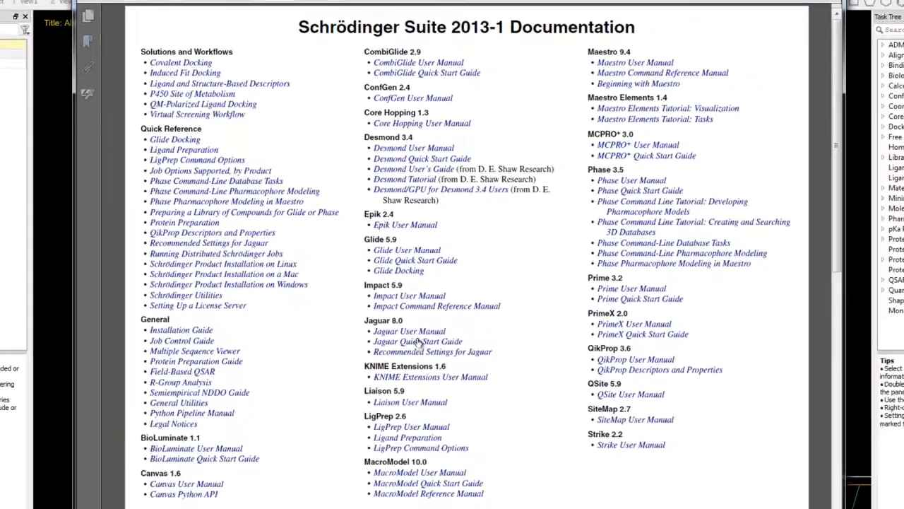
left_click(416, 331)
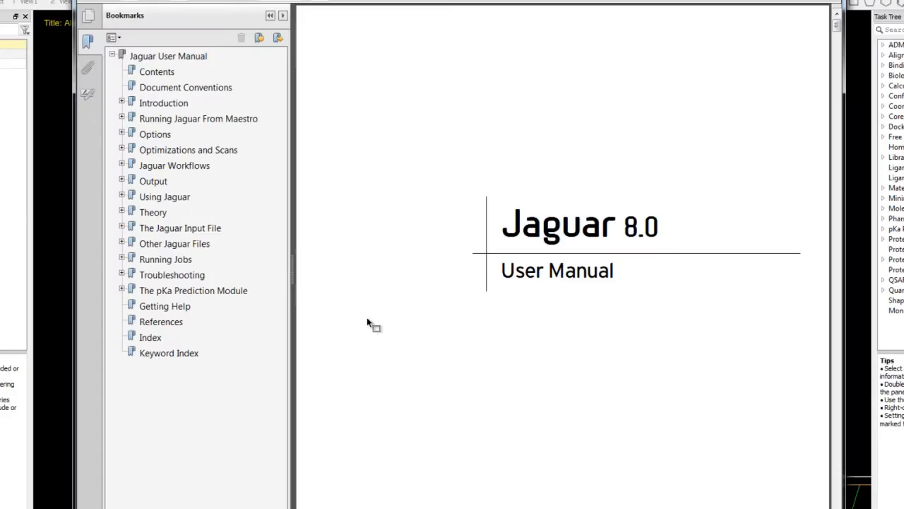
left_click(241, 291)
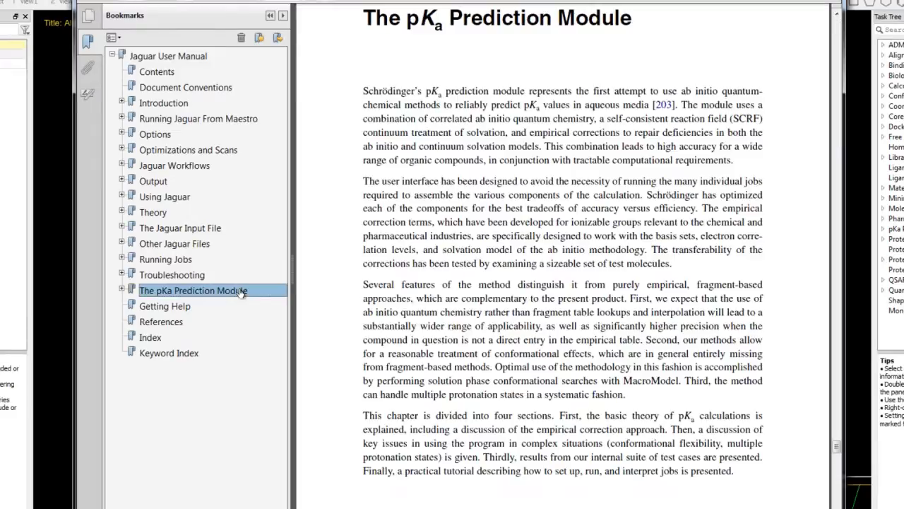
left_click(122, 289)
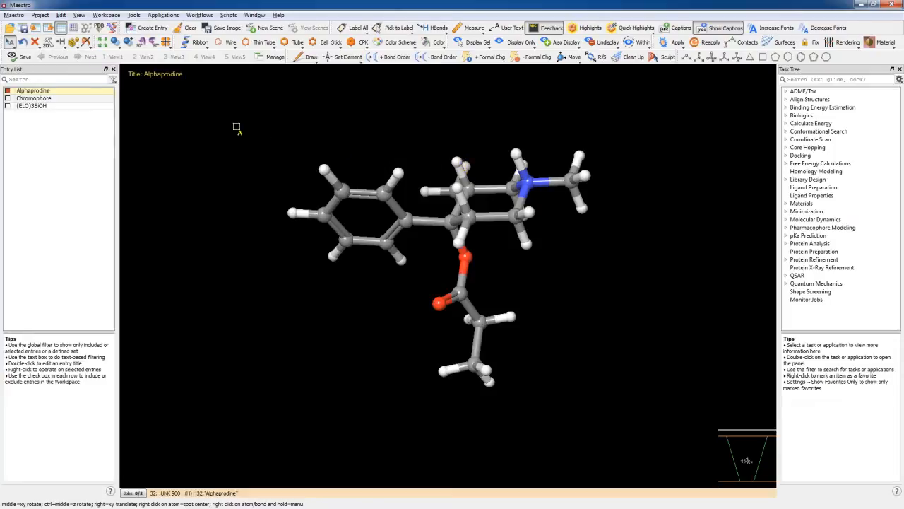
Center on the Alphaprodine molecule and open the pKa calculation among the Jaguar applications.
middle_click_drag(297, 196, 330, 194)
right_click(478, 222)
scroll(529, 286, "up", 4)
middle_click_drag(532, 299, 551, 276)
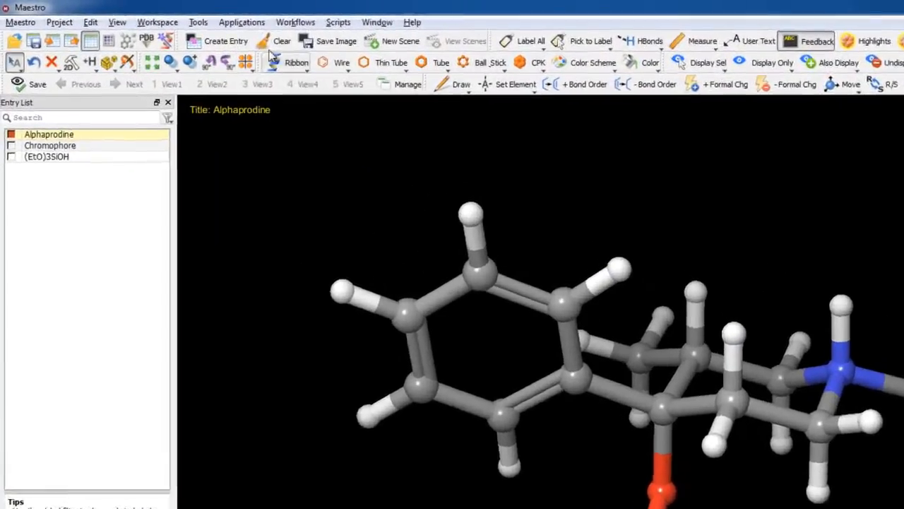
left_click(163, 15)
mouse_move(456, 308)
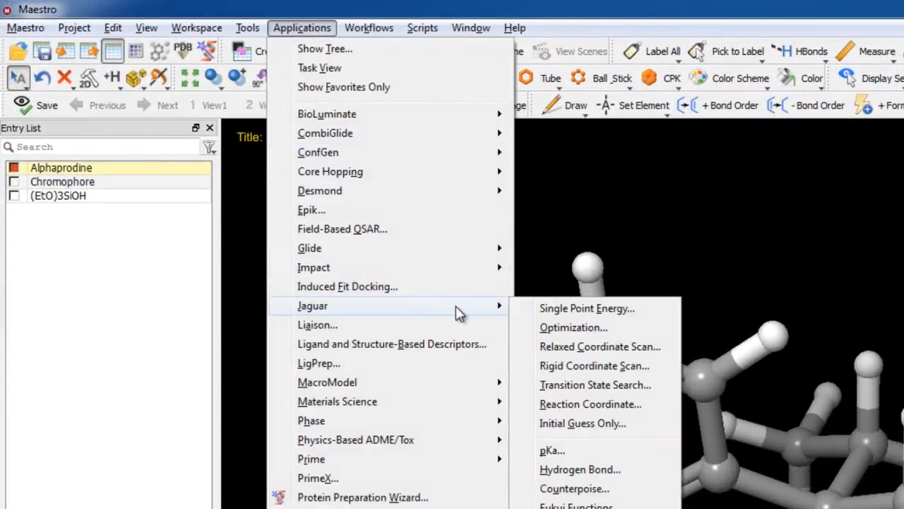
left_click(567, 456)
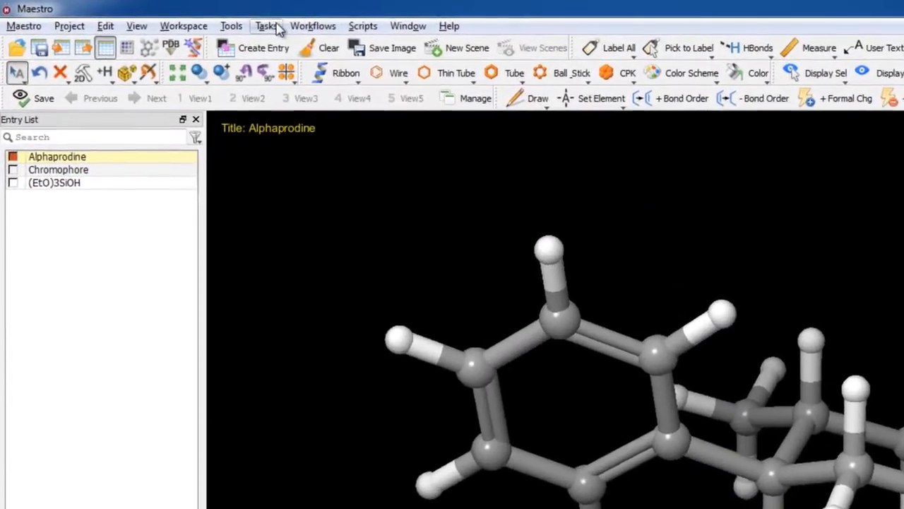
Find the Quantum Mechanical pKa Prediction task, also by searching the task tree for "pKa", and open it.
left_click(278, 27)
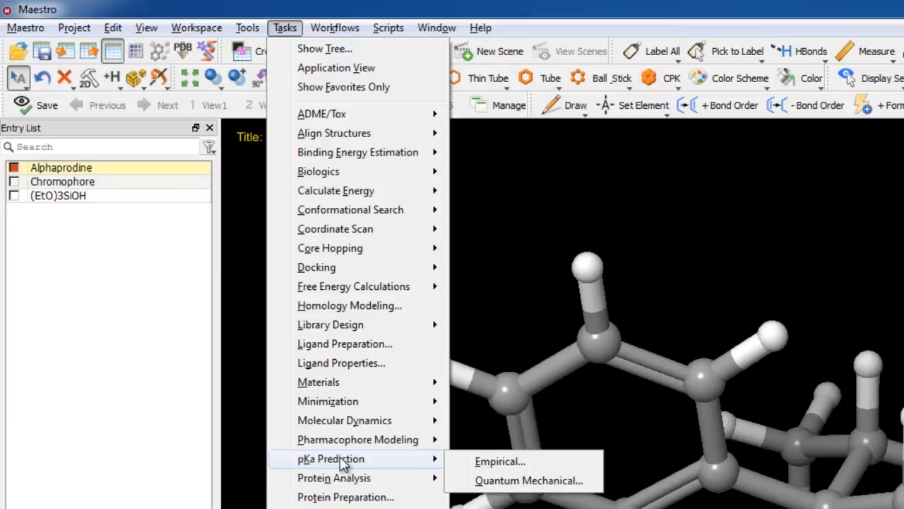
left_click(569, 483)
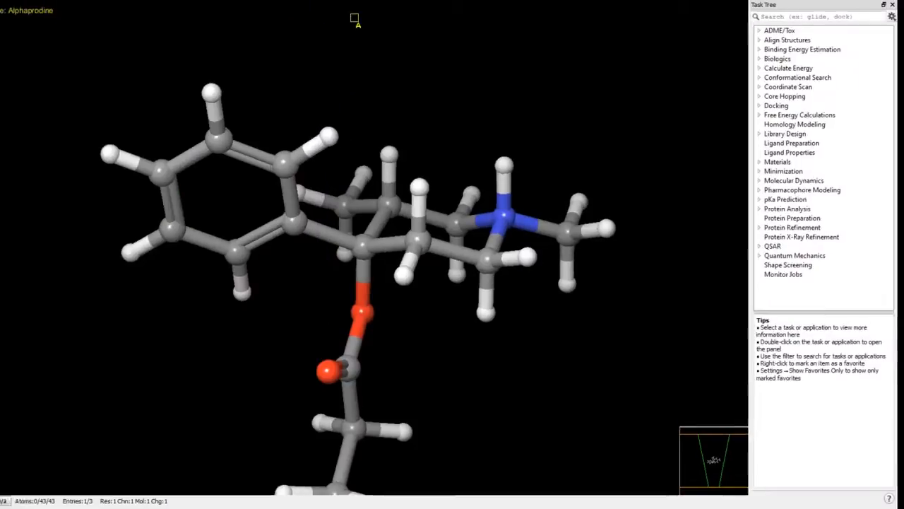
left_click(766, 17)
type("pKa")
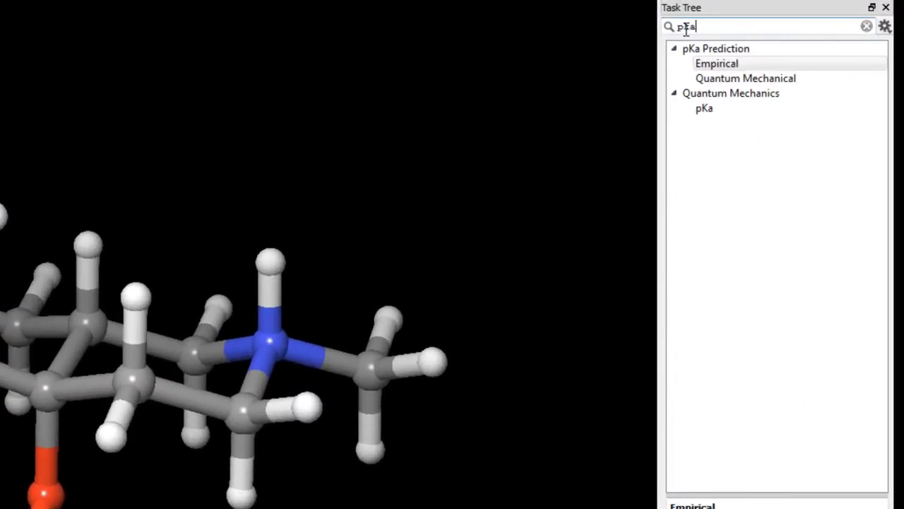
left_click(726, 81)
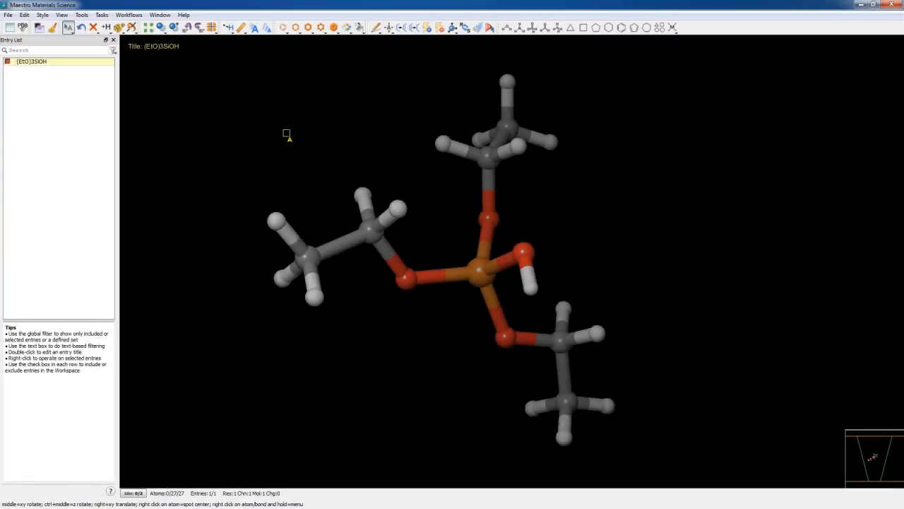
In Maestro Materials Science, open the Quantum Mechanics pKa calculation for (EtO)3SiOH.
left_click(106, 15)
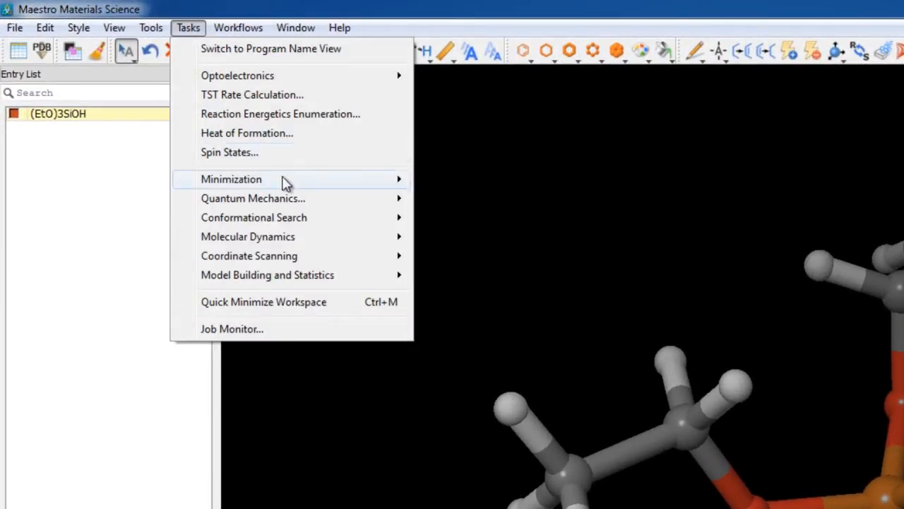
mouse_move(311, 199)
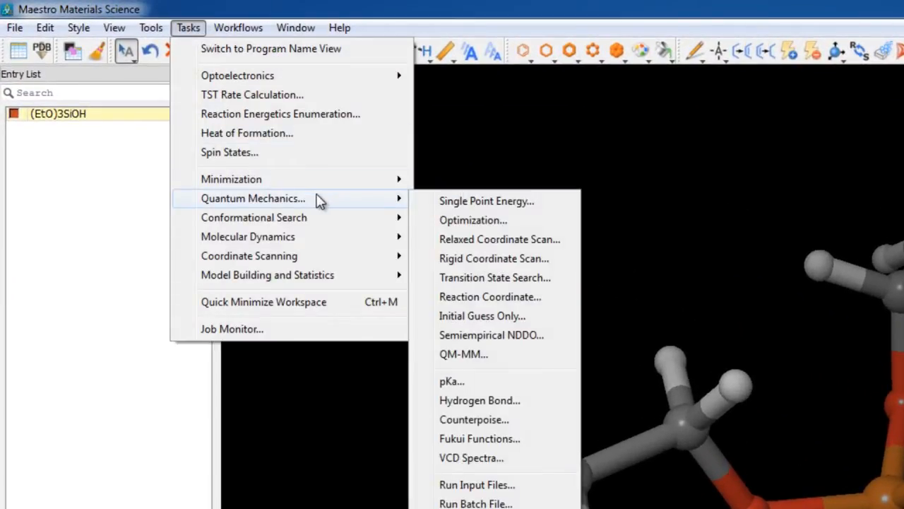
left_click(449, 381)
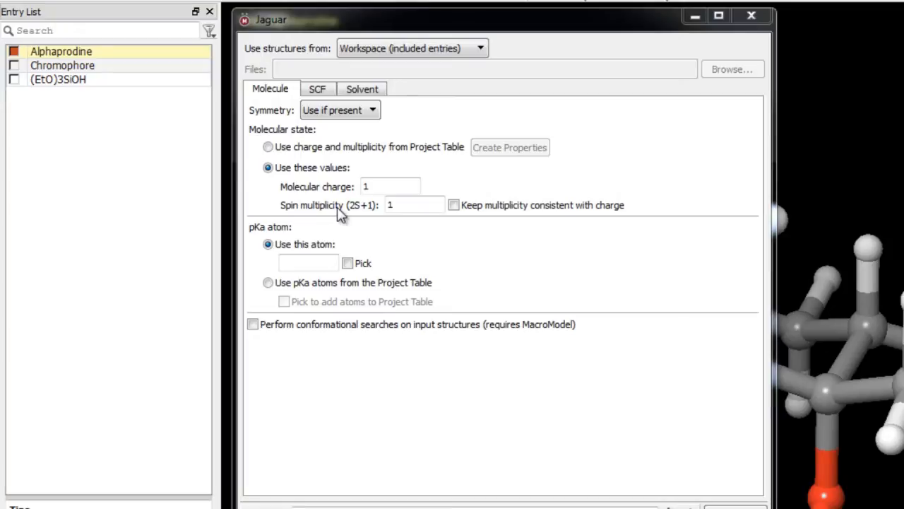
Pick the hydrogen on Alphaprodine's nitrogen as the pKa atom and enable conformational searches on the input structures.
left_click(347, 264)
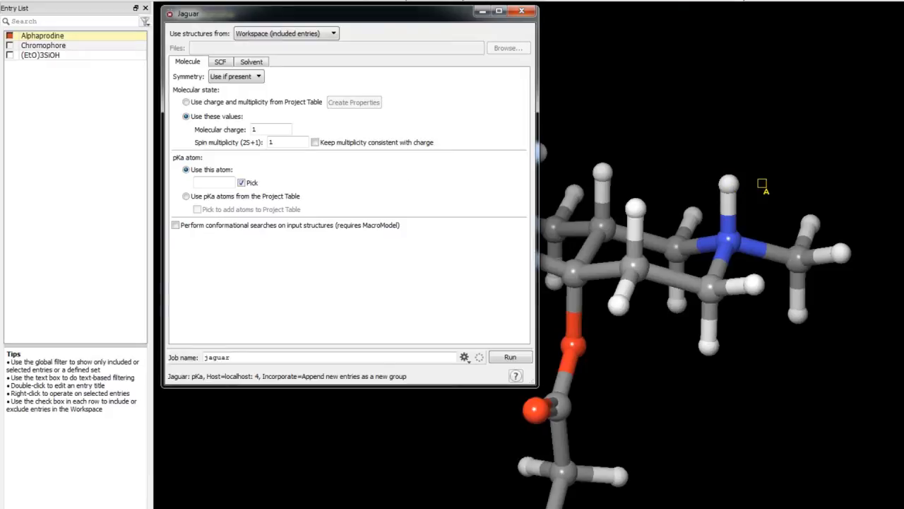
left_click(762, 183)
left_click(731, 185)
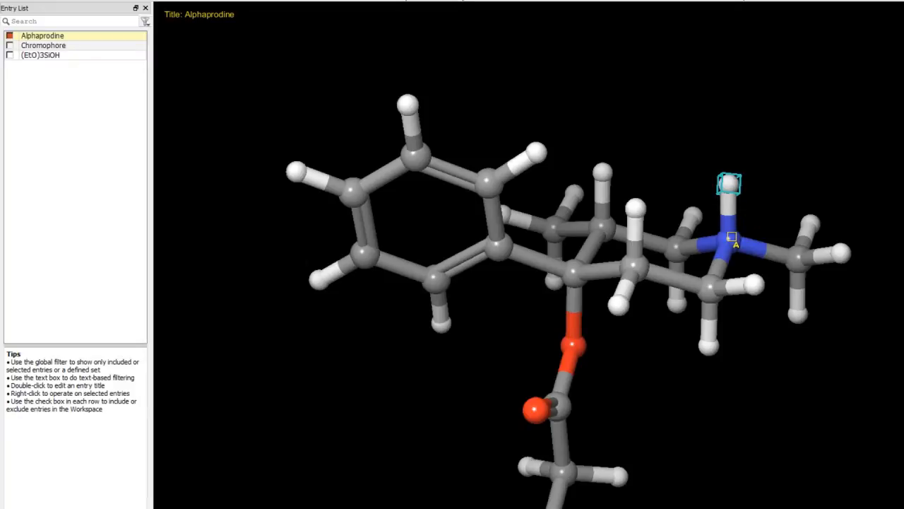
key("alt+Tab")
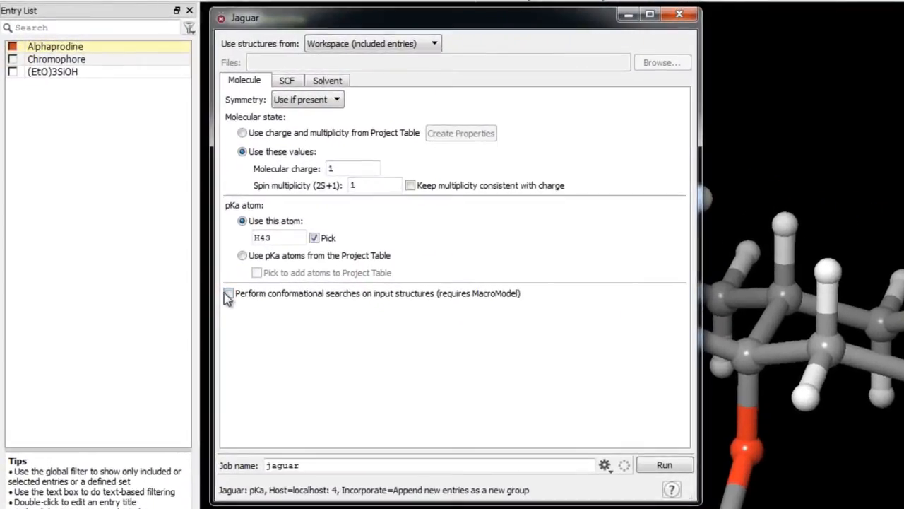
left_click(226, 293)
Review the SCF and solvent settings of the pKa job, then return to the molecule settings.
left_click(289, 82)
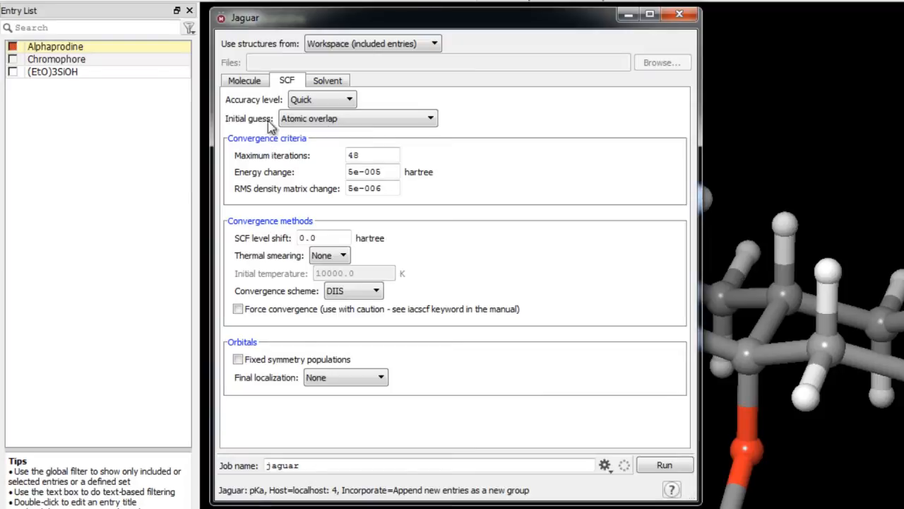
left_click(324, 82)
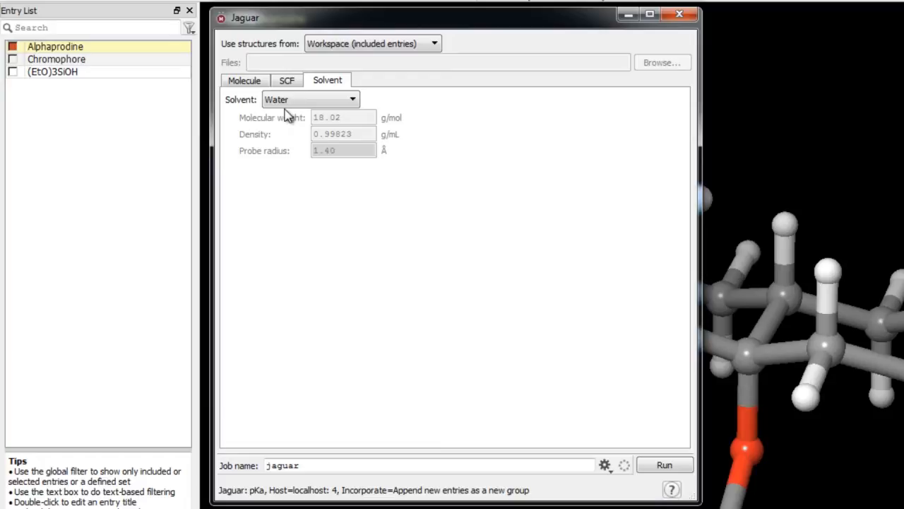
left_click(248, 80)
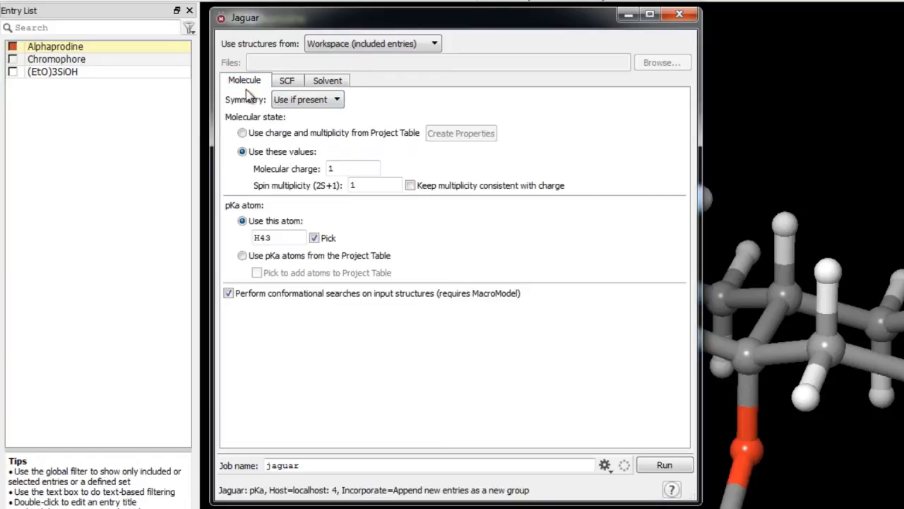
Name the pKa job jaguar_alphaprodine and run it.
double_click(332, 464)
type("jaguar_alphaprodine")
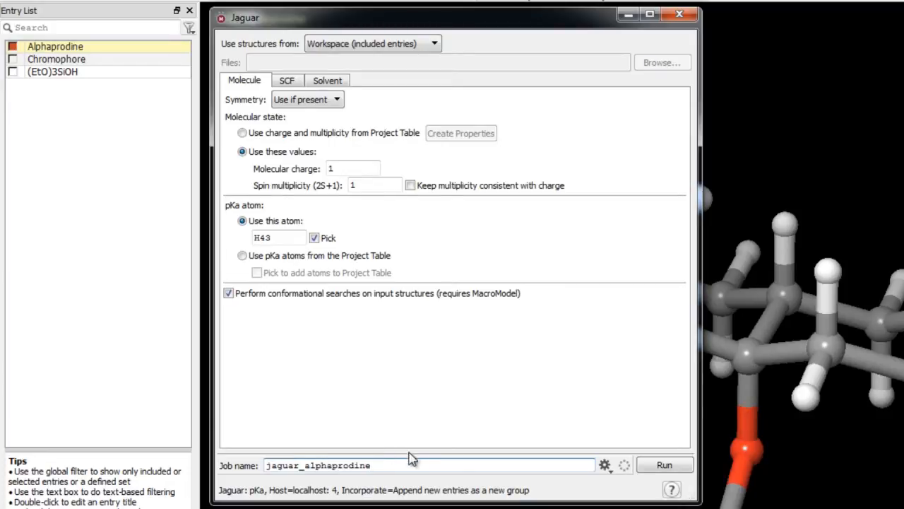
left_click(662, 467)
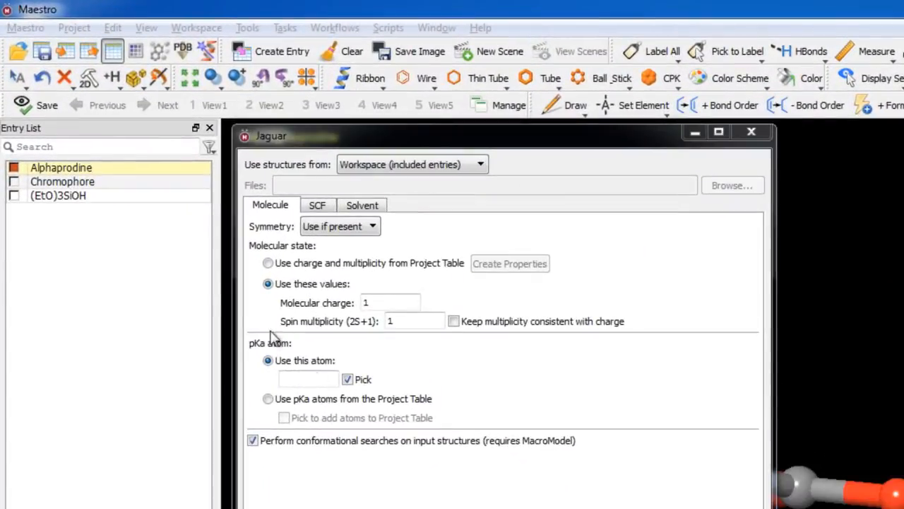
Display only the Chromophore entry in the workspace.
left_click(40, 184)
left_click(14, 182)
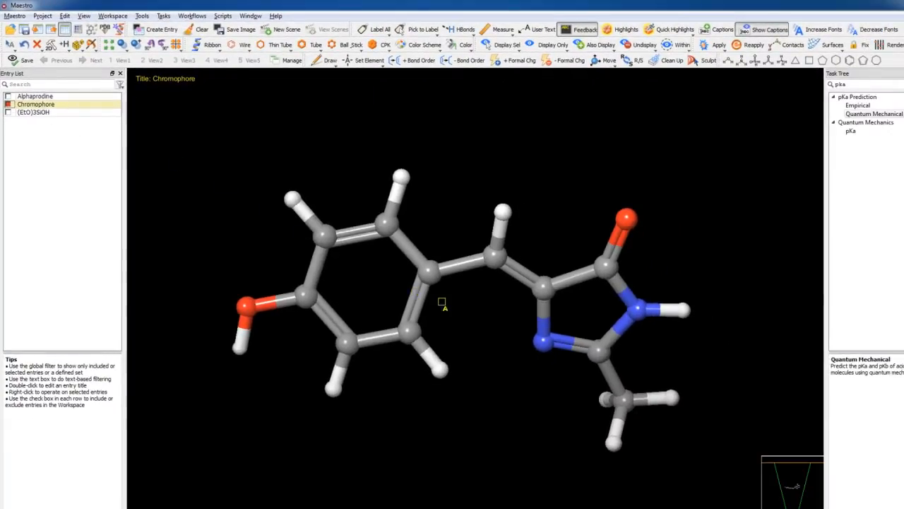
middle_click_drag(486, 321, 492, 296)
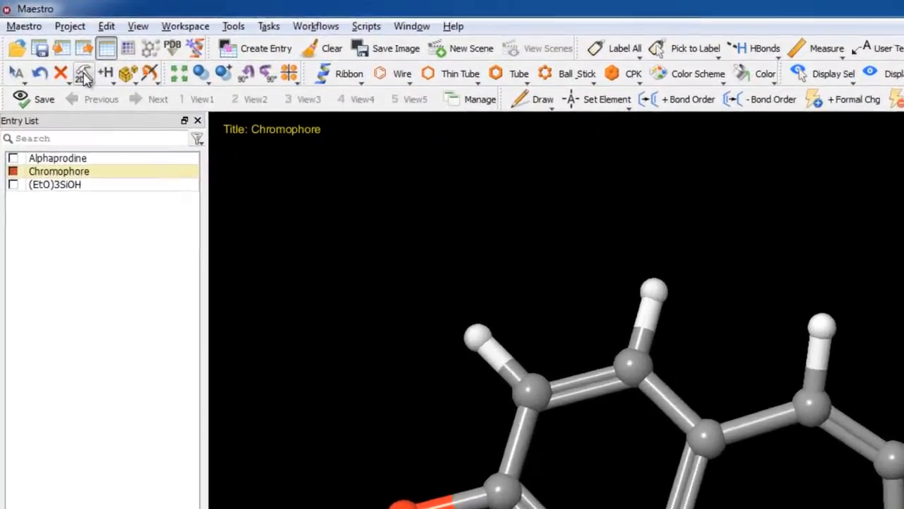
Examine the Chromophore's 2D structure in the 2D Workspace, then close it.
left_click(51, 44)
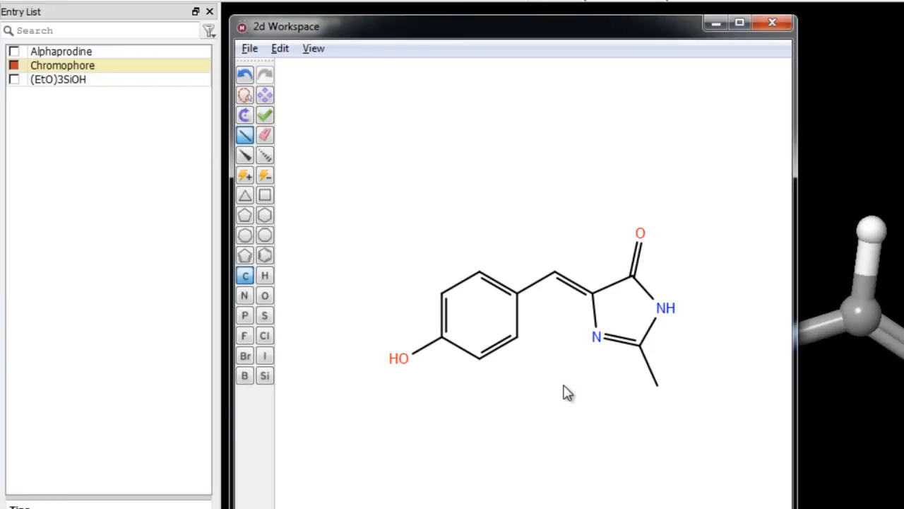
left_click(772, 22)
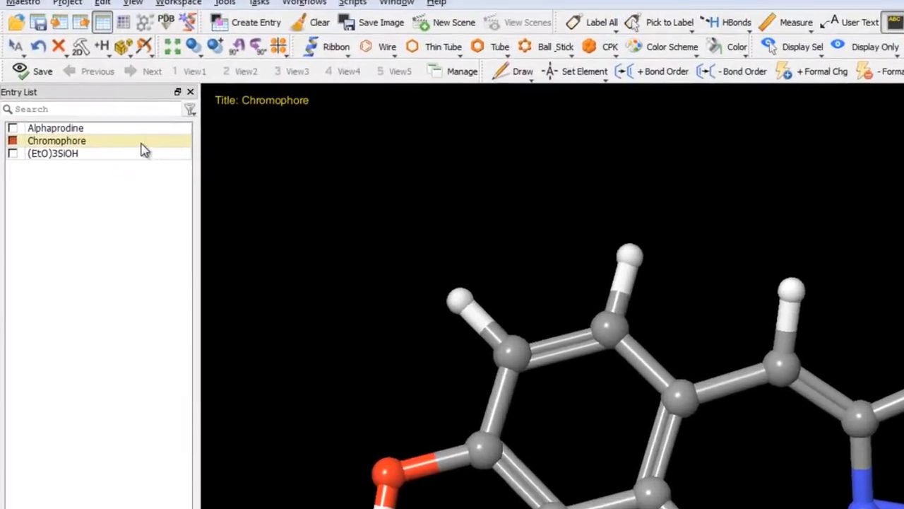
Duplicate the Chromophore entry in the entry list.
right_click(91, 47)
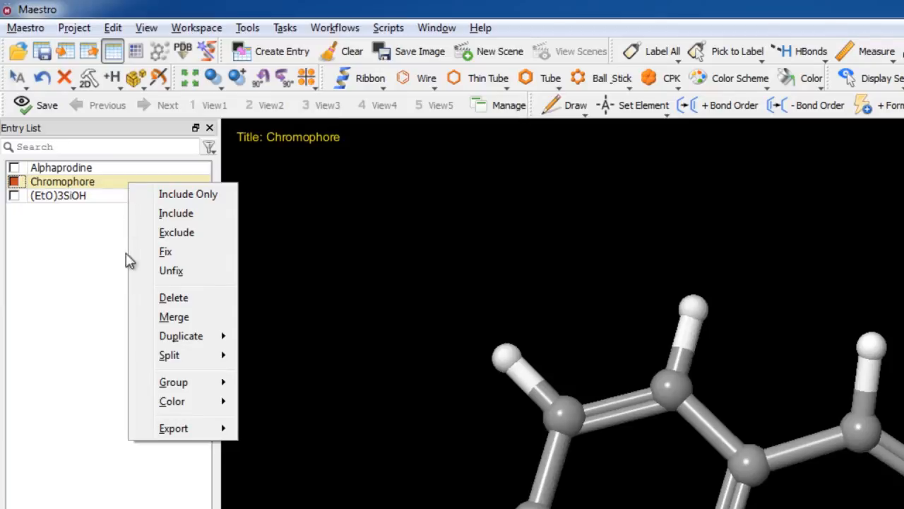
mouse_move(196, 339)
left_click(275, 339)
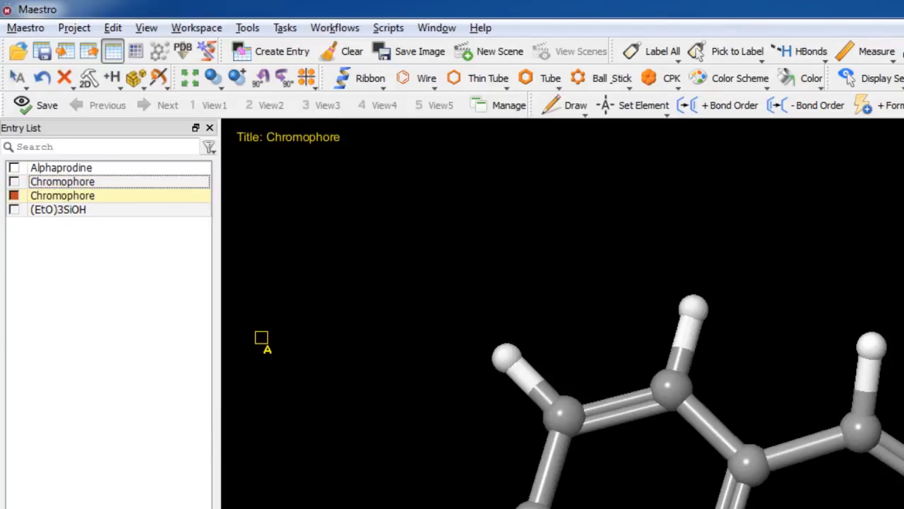
Rename the first Chromophore entry in the entry list to "Chromophore -OH".
left_click(105, 185)
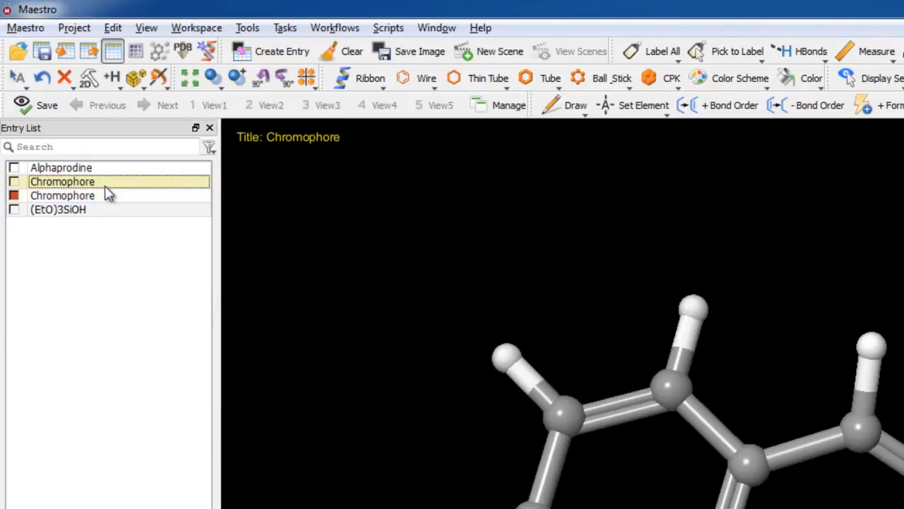
double_click(117, 183)
left_click(139, 183)
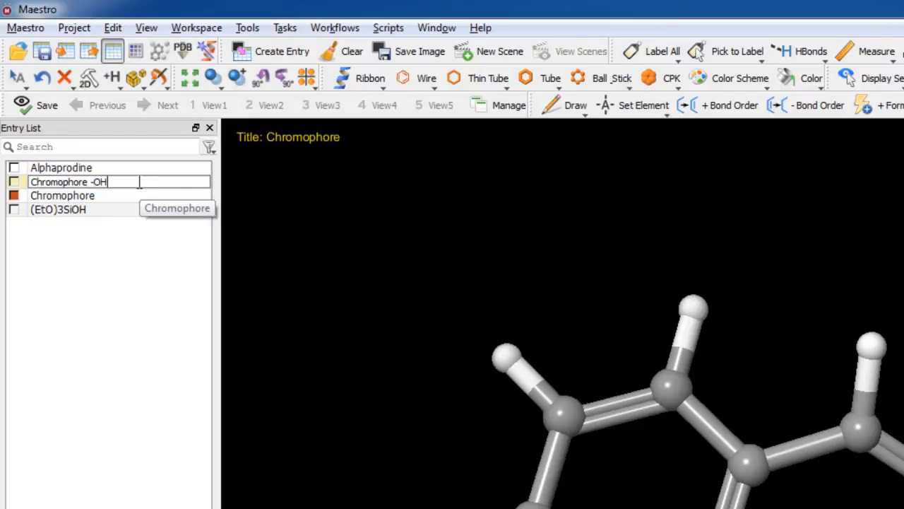
type("-OH")
Rename the second Chromophore entry in the entry list to "Chromophore -N=".
left_click(125, 198)
double_click(142, 196)
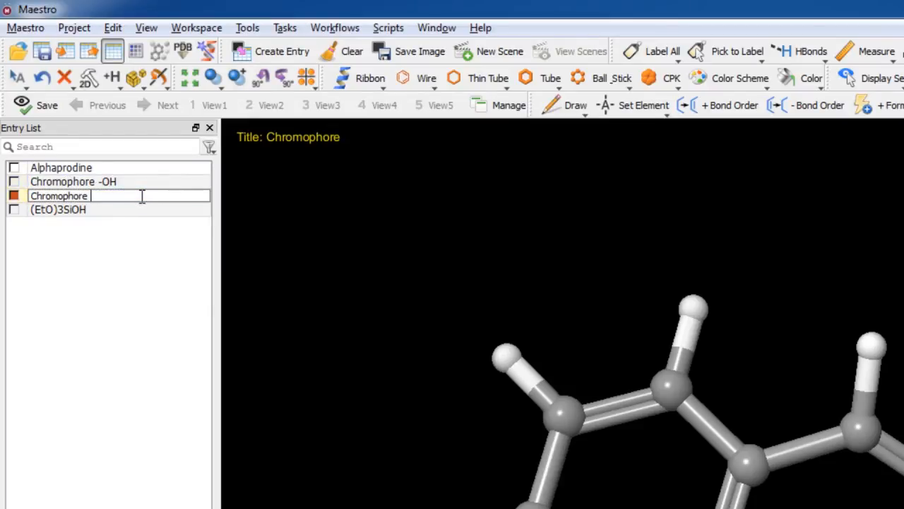
type("-N=")
key("Return")
Display only Chromophore -OH and set its hydroxyl hydrogen H20 as the pKa atom for a Jaguar pKa calculation.
left_click(197, 183)
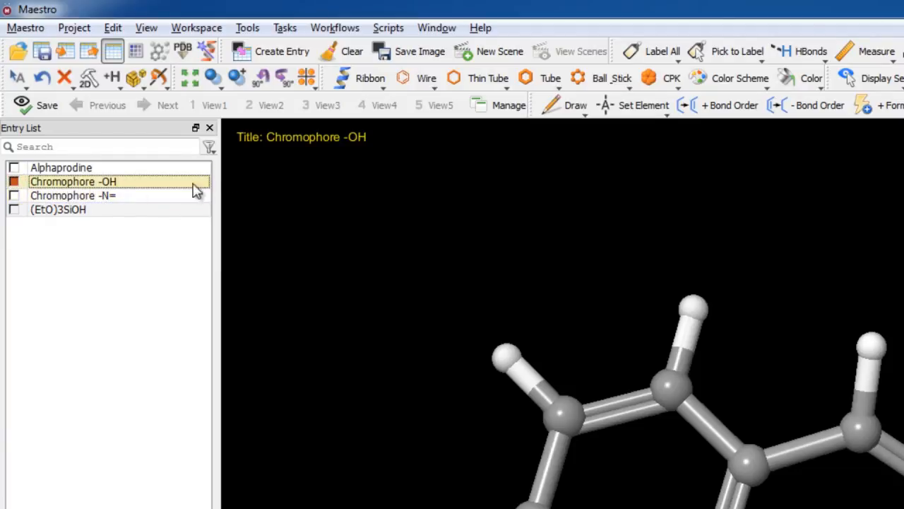
left_click(284, 27)
mouse_move(333, 458)
left_click(510, 481)
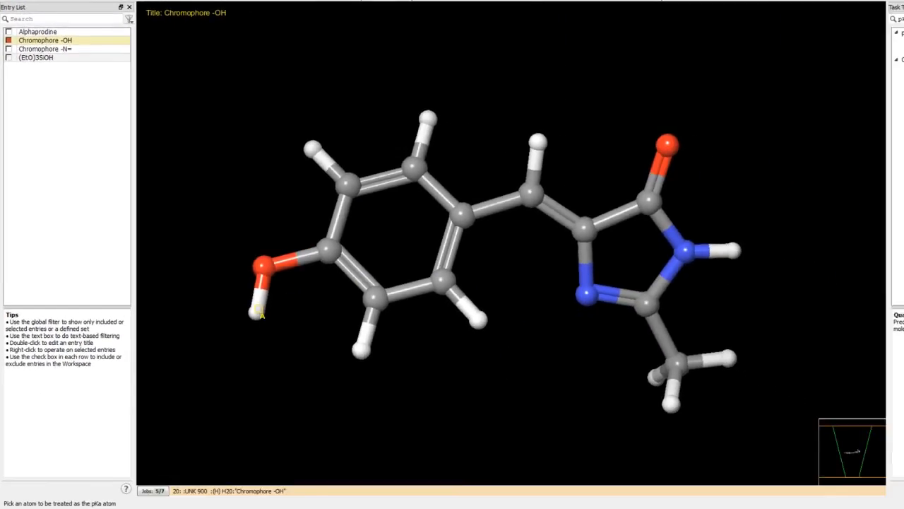
left_click(258, 311)
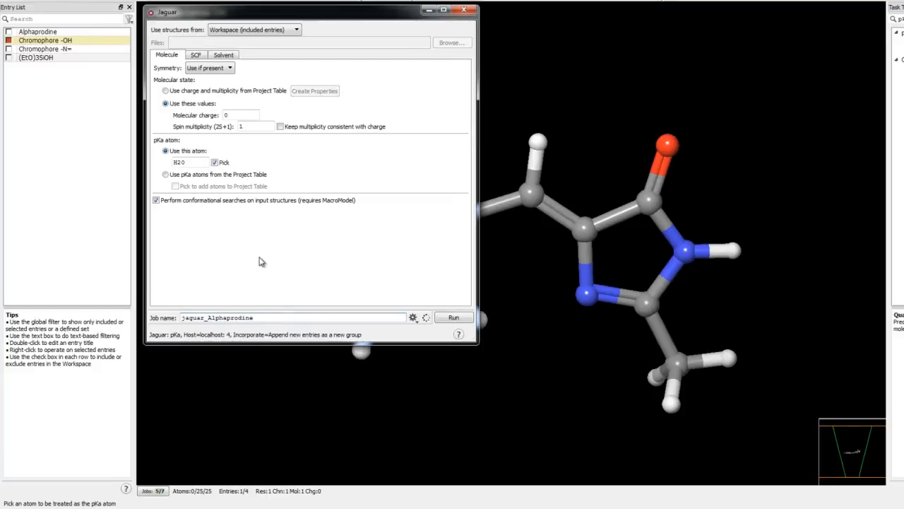
Name the pKa job jaguar_Chromophore_OH and run it.
double_click(282, 317)
type("jaguar_")
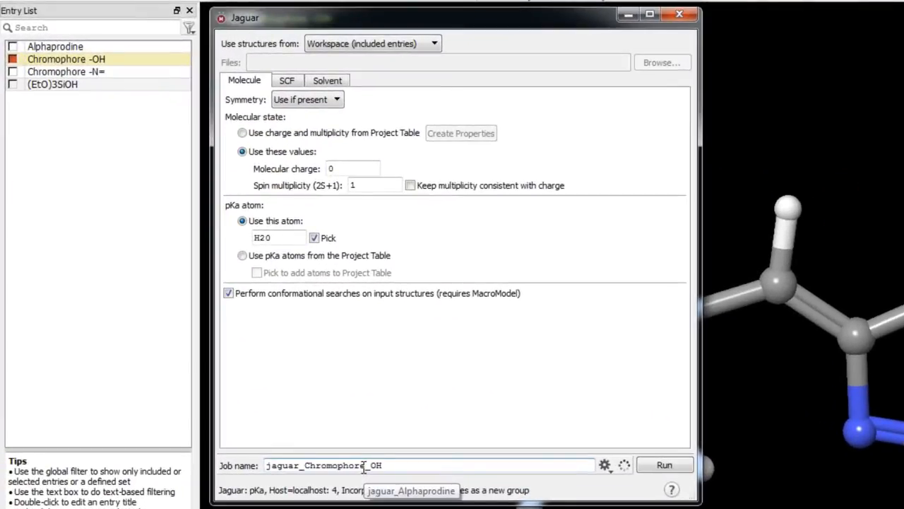
left_click(664, 466)
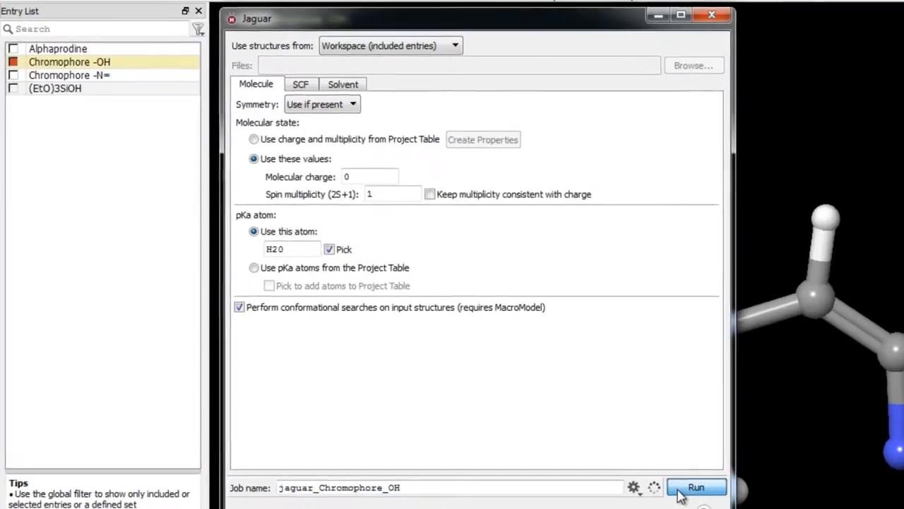
Display only Chromophore -N=, set its double-bonded ring nitrogen N13 as the pKa atom, and name the job jaguar_Chromophore_N.
left_click(13, 75)
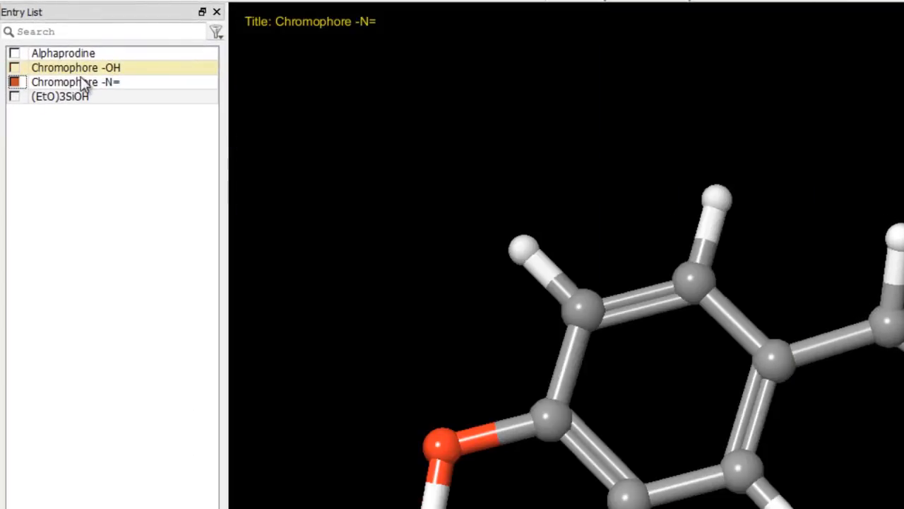
left_click(81, 79)
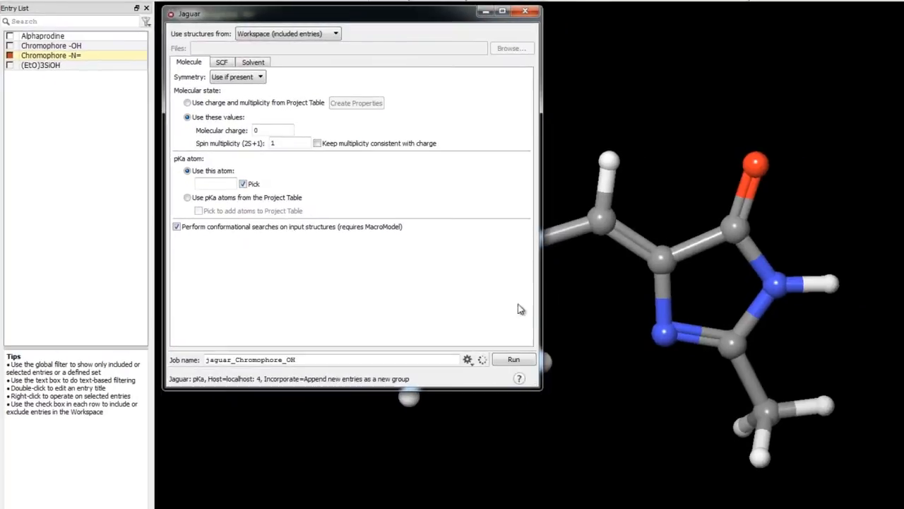
left_click(659, 331)
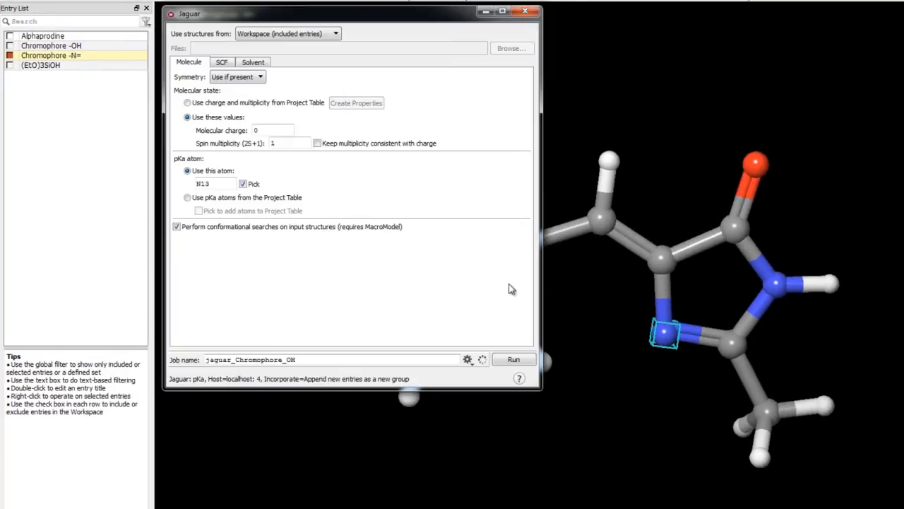
left_click(320, 359)
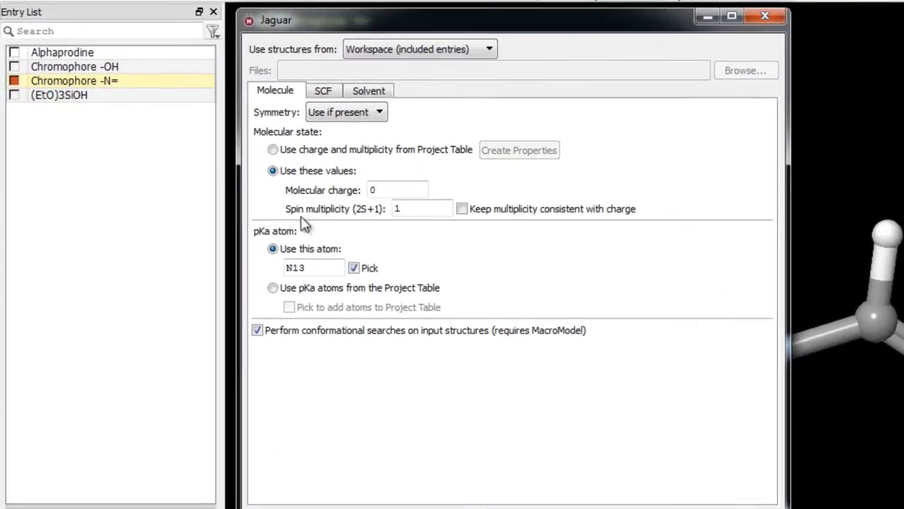
Display only the (EtO)3SiOH entry and set its hydroxyl hydrogen as the pKa atom.
left_click(28, 94)
left_click(14, 95)
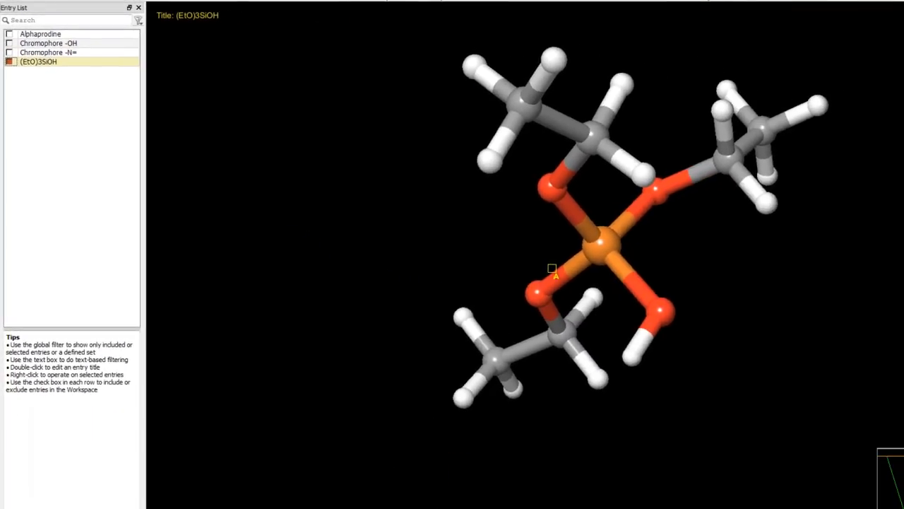
mouse_move(546, 278)
middle_mouse_down()
mouse_move(589, 231)
mouse_move(542, 264)
middle_mouse_up()
scroll(541, 264, "up", 4)
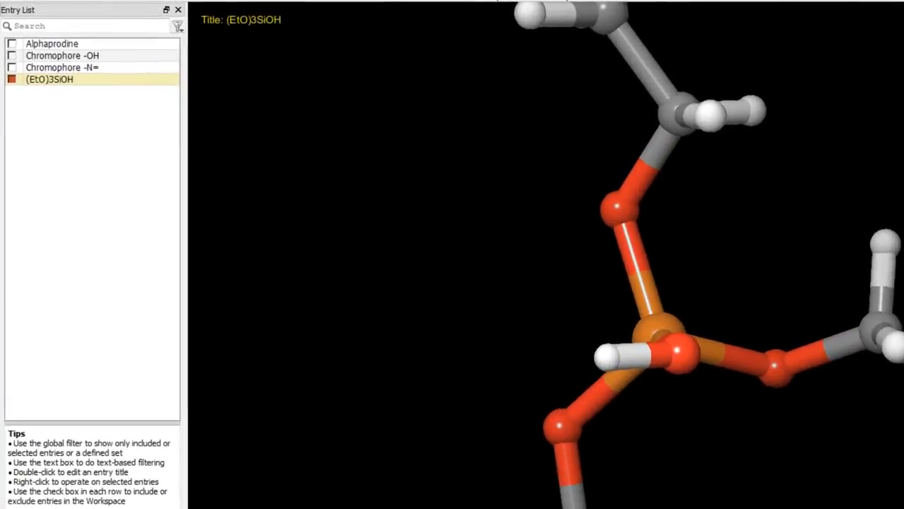
left_click(240, 4)
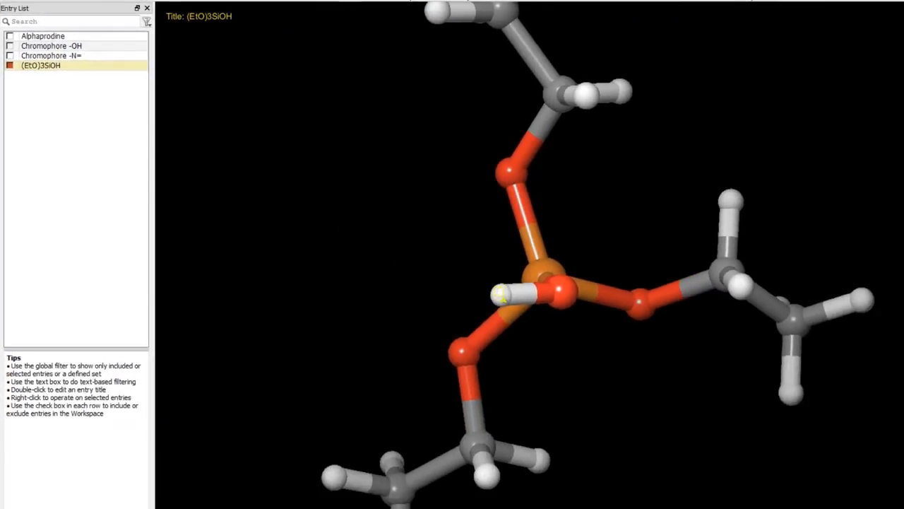
left_click(502, 295)
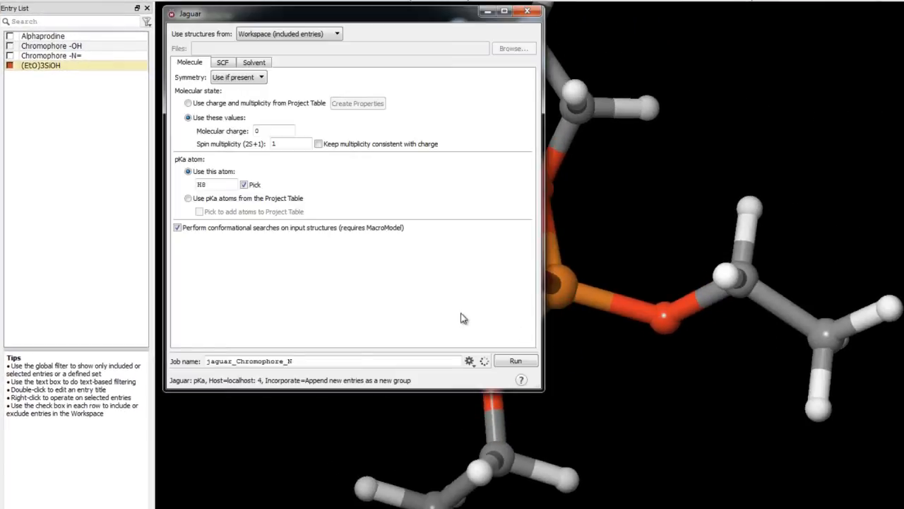
Name the (EtO)3SiOH pKa job jaguar_sili and run it.
left_click_drag(325, 361, 238, 361)
type("sili")
left_click(504, 363)
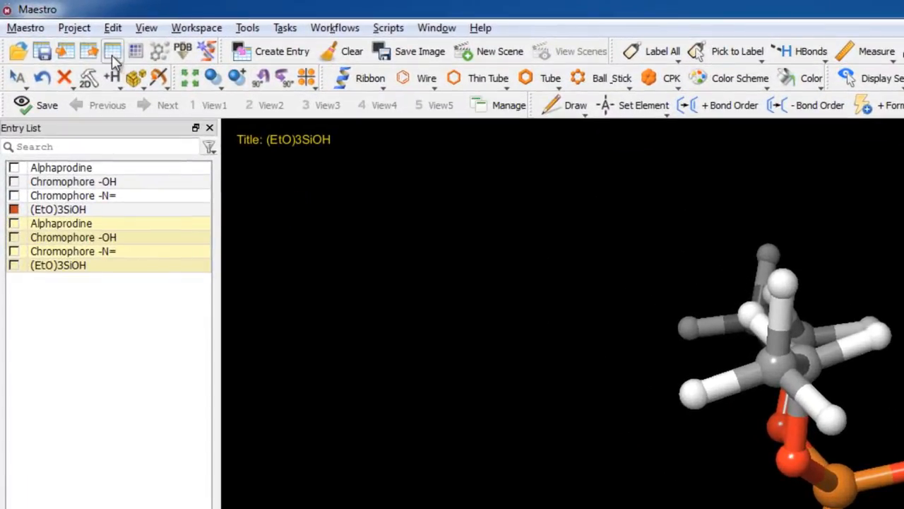
Open the Project Table and show the Jaguar All property family.
left_click(112, 53)
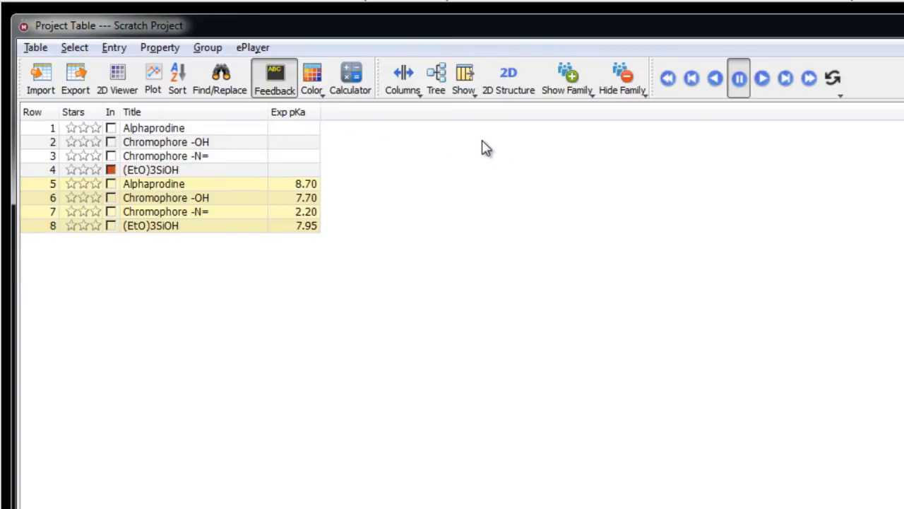
left_click(582, 84)
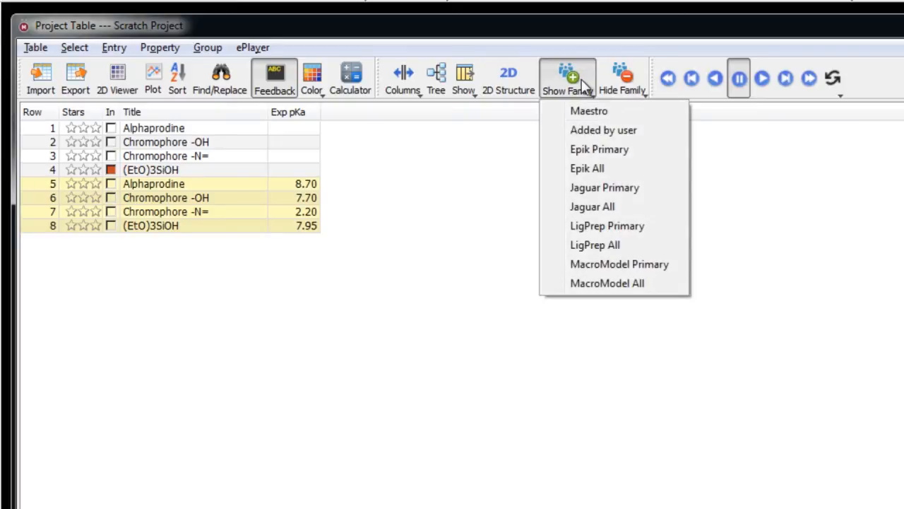
left_click(629, 212)
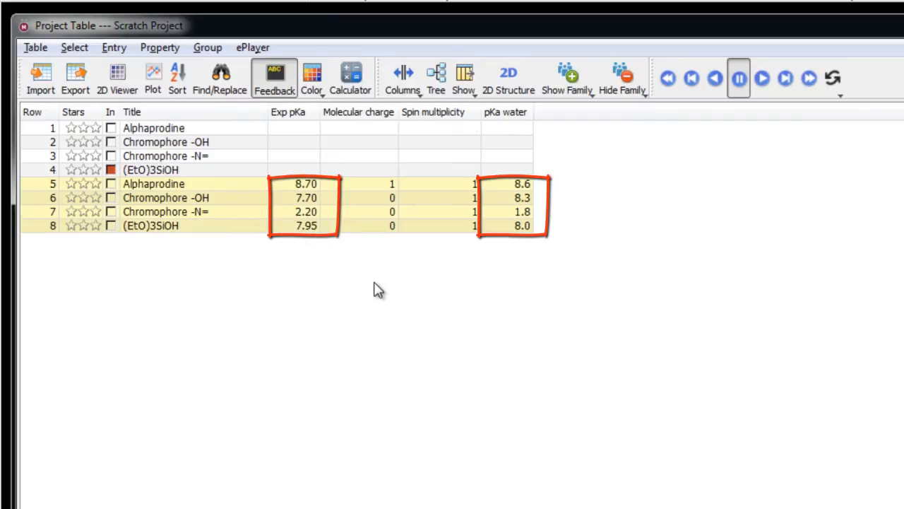
Show the 2D structures in the Project Table and compare the experimental and predicted pKa values of entries 5 to 8.
left_click(508, 91)
left_click_drag(30, 262, 41, 498)
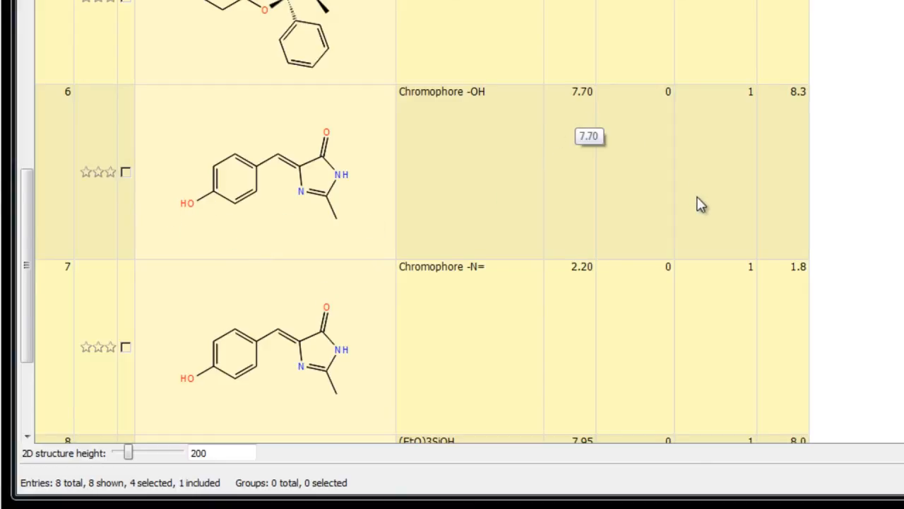
scroll(697, 212, "down", 1)
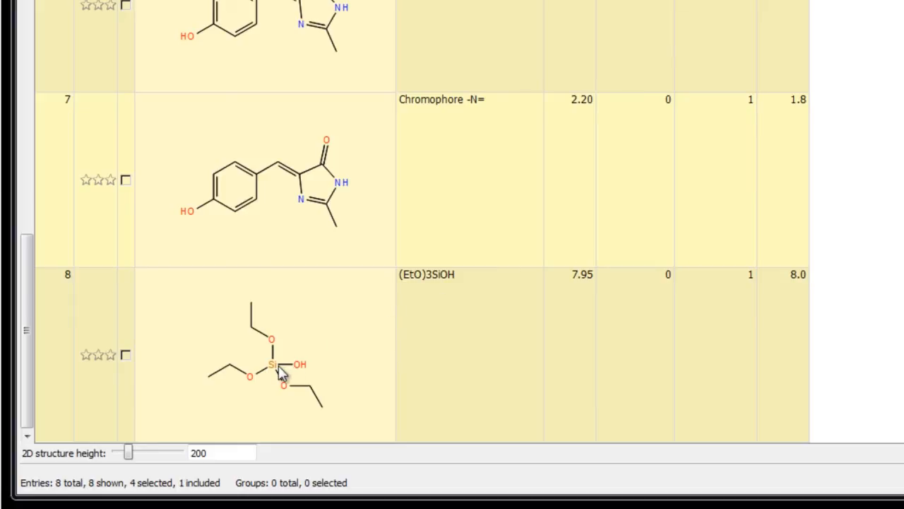